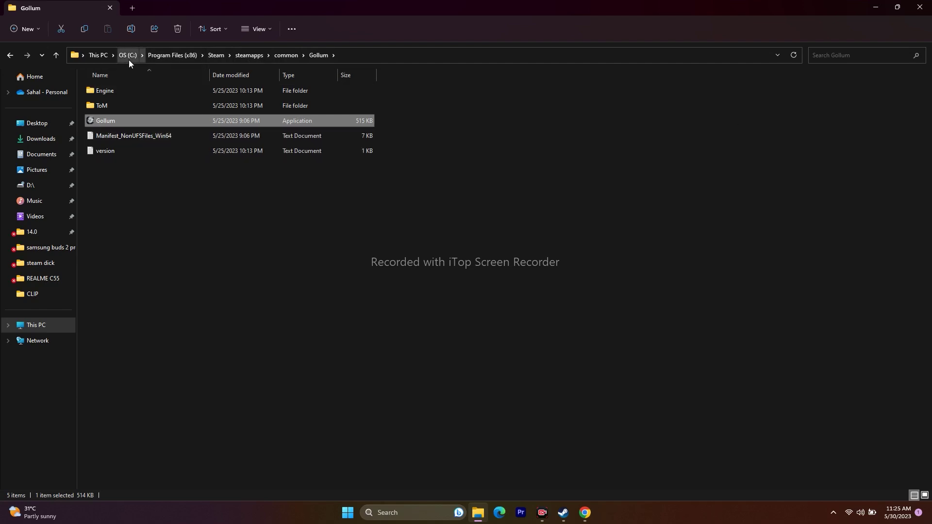
Step: Tick 'Run this program as an administrator' in Gollum.exe's Compatibility properties and apply it
{"action": "right_click", "coordinate": [331, 121]}
{"action": "left_click", "coordinate": [361, 303]}
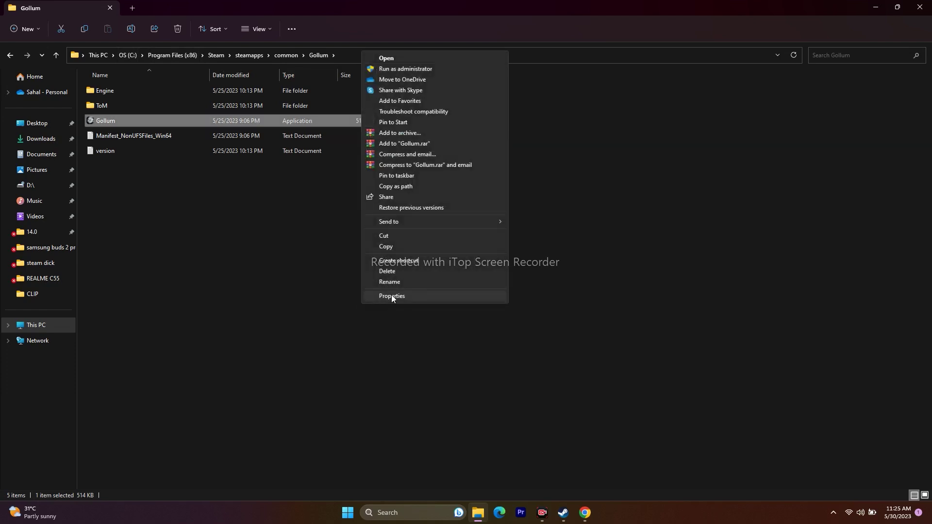
{"action": "left_click", "coordinate": [384, 297]}
{"action": "left_click", "coordinate": [404, 260]}
{"action": "left_click_drag", "start_coordinate": [451, 236], "coordinate": [526, 60]}
{"action": "left_click", "coordinate": [458, 232]}
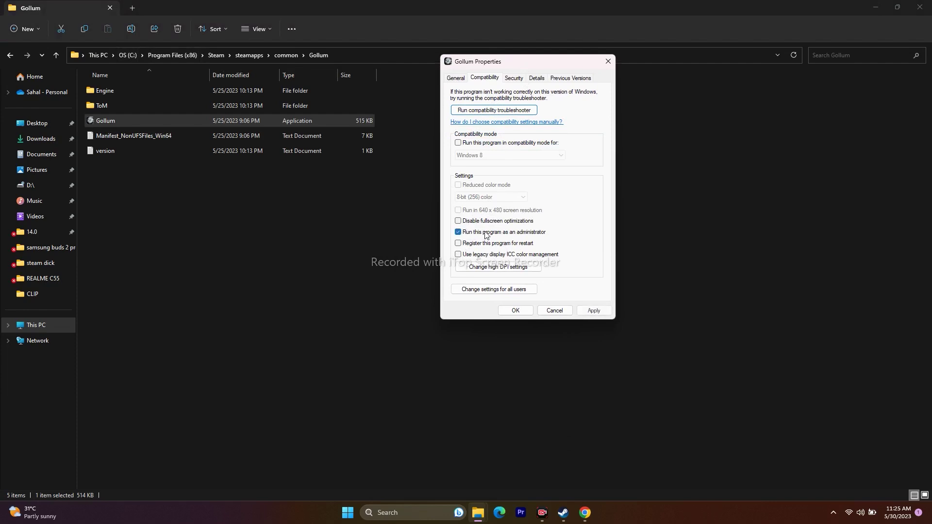
{"action": "left_click", "coordinate": [594, 310]}
{"action": "left_click", "coordinate": [507, 311]}
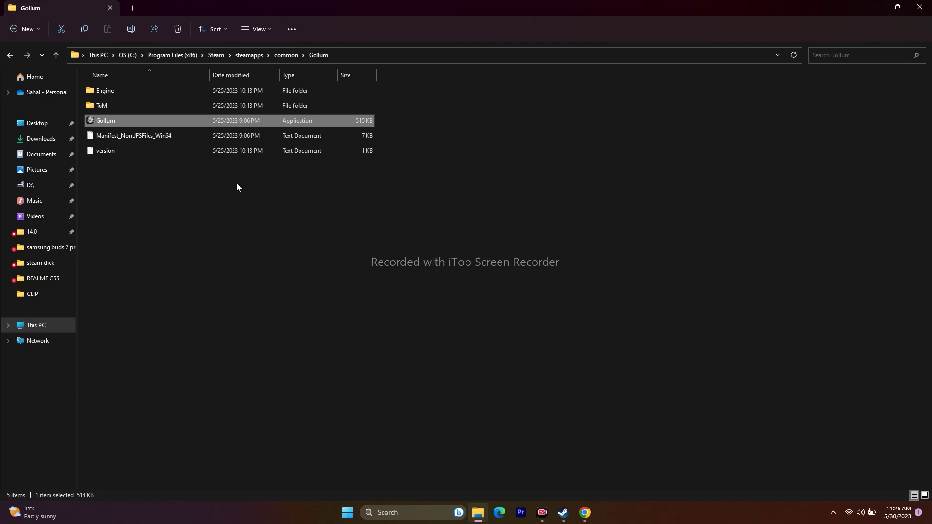
Step: Enable compatibility mode for Windows 8 in Gollum.exe's Compatibility properties and apply it
{"action": "right_click", "coordinate": [185, 123]}
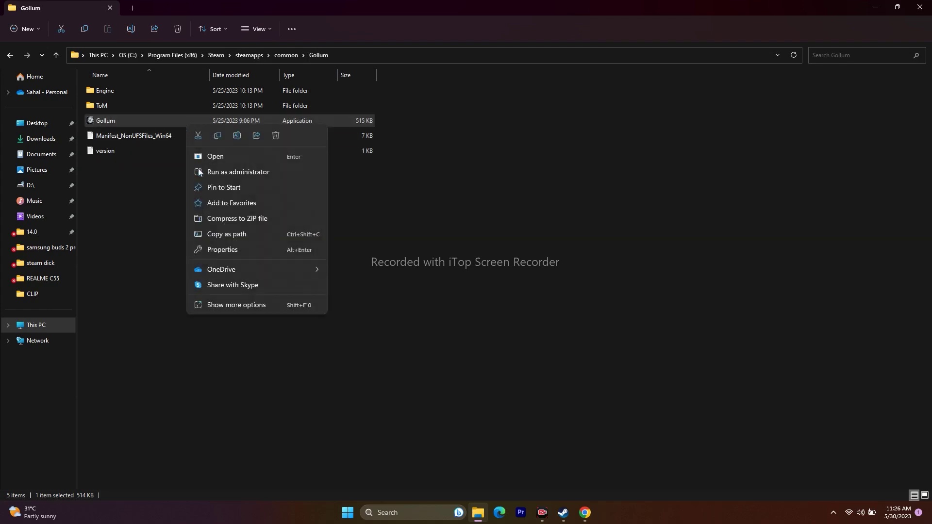
{"action": "left_click", "coordinate": [226, 298]}
{"action": "left_click", "coordinate": [277, 290]}
{"action": "left_click", "coordinate": [281, 252]}
{"action": "left_click_drag", "start_coordinate": [328, 237], "coordinate": [533, 83]}
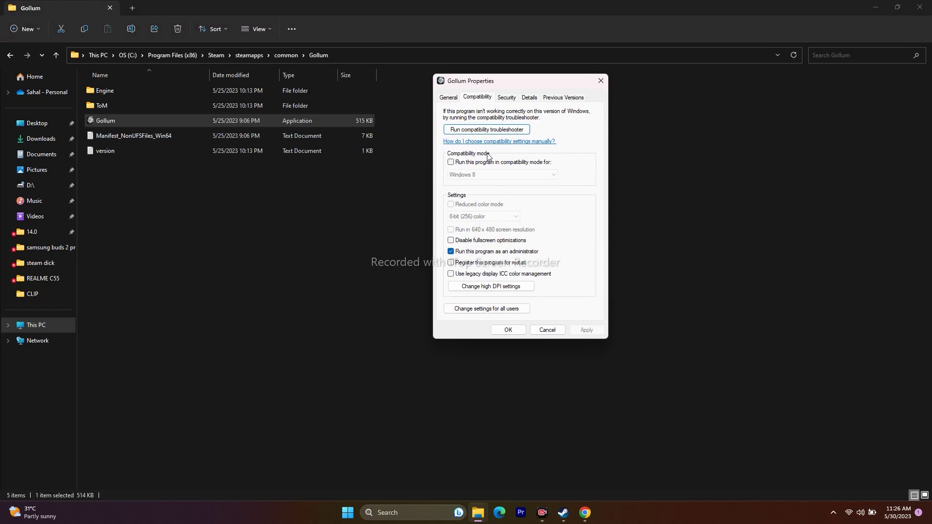
{"action": "left_click", "coordinate": [454, 163]}
{"action": "left_click", "coordinate": [483, 176]}
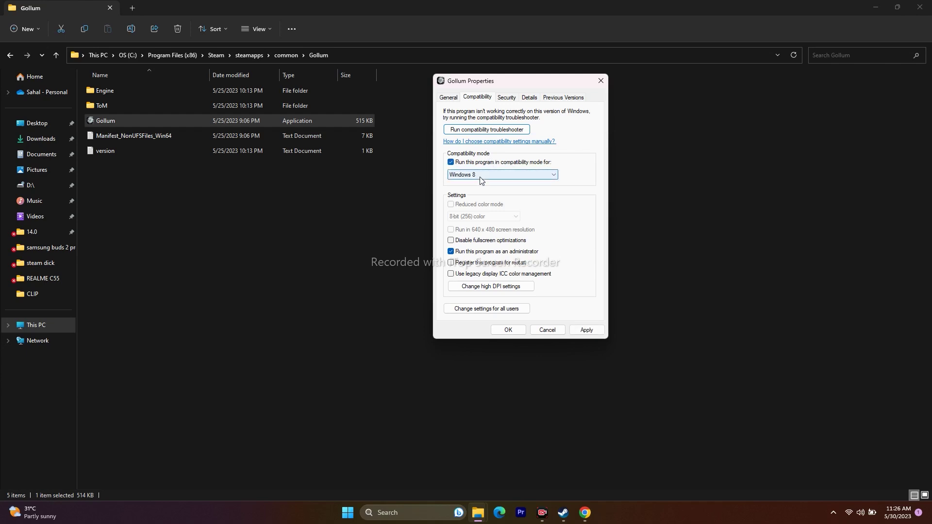
{"action": "left_click", "coordinate": [475, 202]}
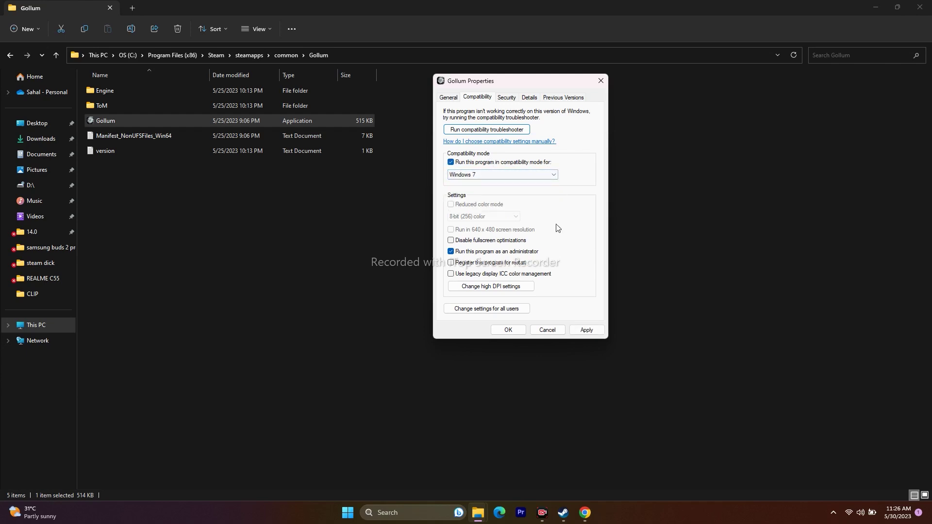
{"action": "left_click", "coordinate": [486, 176]}
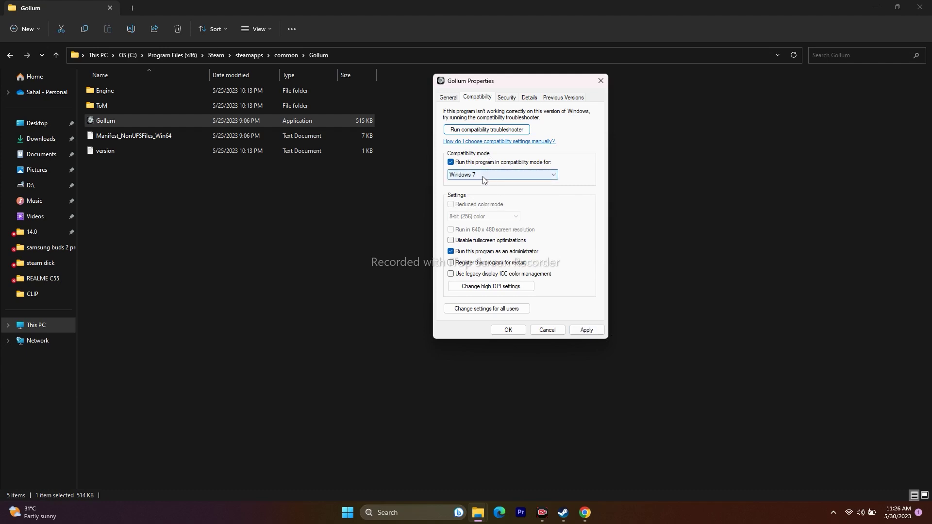
{"action": "left_click", "coordinate": [484, 209]}
{"action": "left_click", "coordinate": [586, 330]}
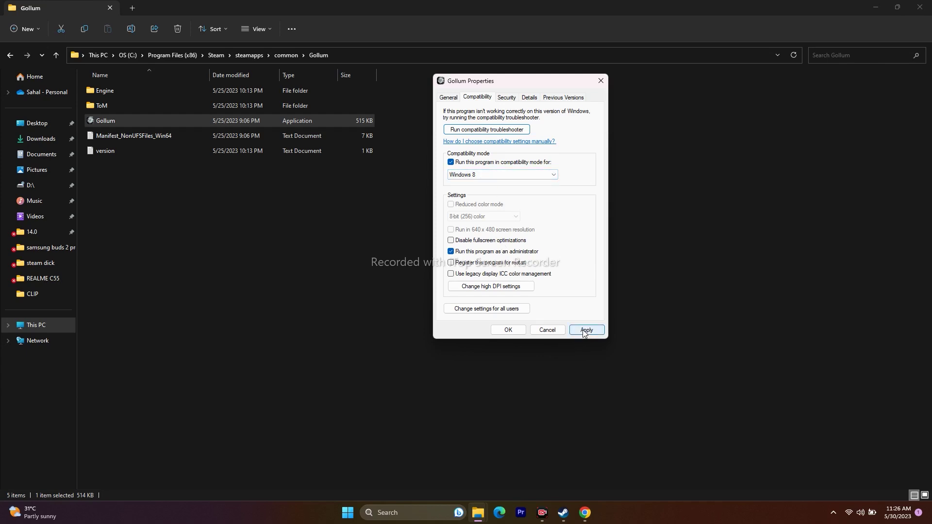
{"action": "left_click", "coordinate": [508, 330]}
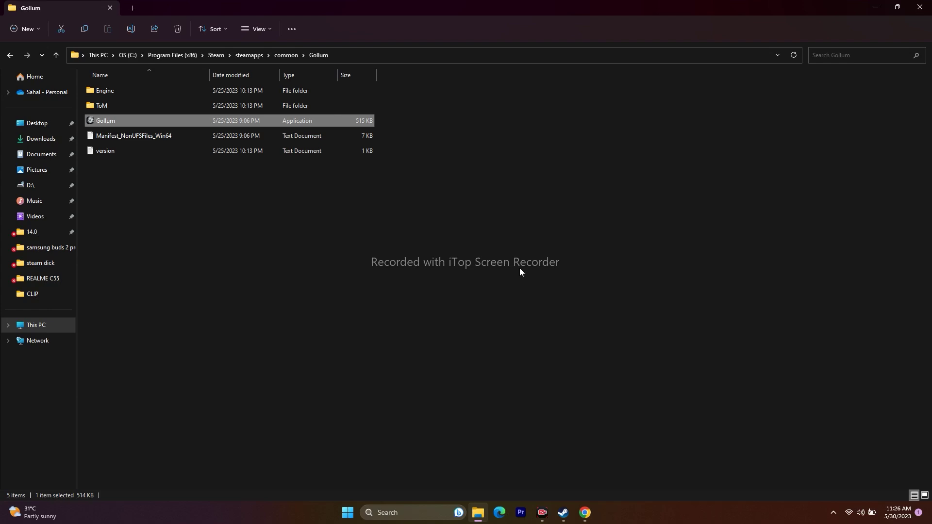
Step: Untick compatibility mode in Gollum.exe's properties and apply, then close Explorer and switch to Steam
{"action": "right_click", "coordinate": [152, 124]}
{"action": "left_click", "coordinate": [214, 302]}
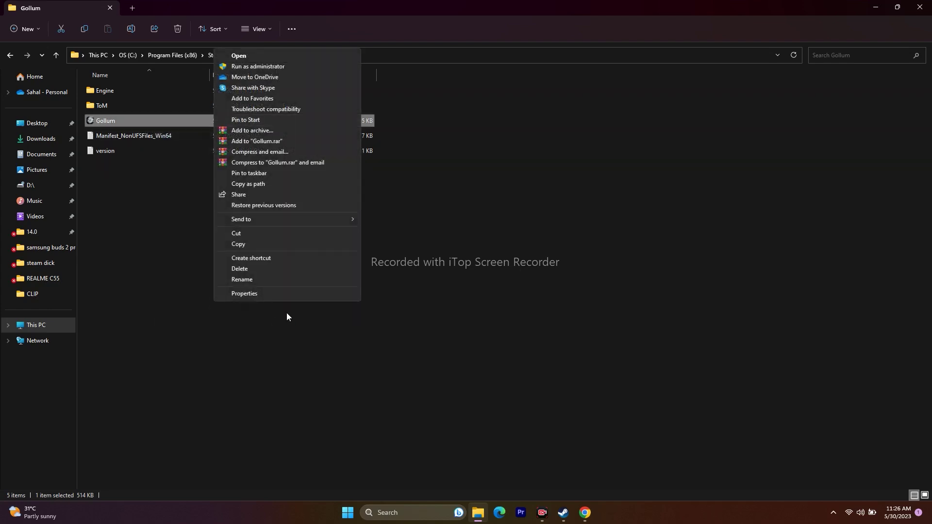
{"action": "left_click", "coordinate": [286, 294]}
{"action": "left_click", "coordinate": [264, 253]}
{"action": "left_click_drag", "start_coordinate": [296, 241], "coordinate": [541, 110]}
{"action": "left_click", "coordinate": [481, 188]}
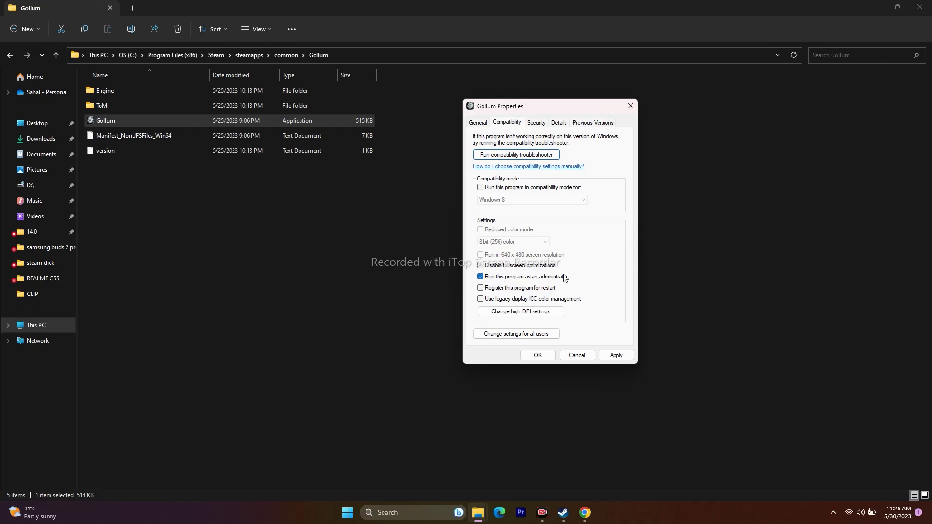
{"action": "left_click", "coordinate": [616, 355]}
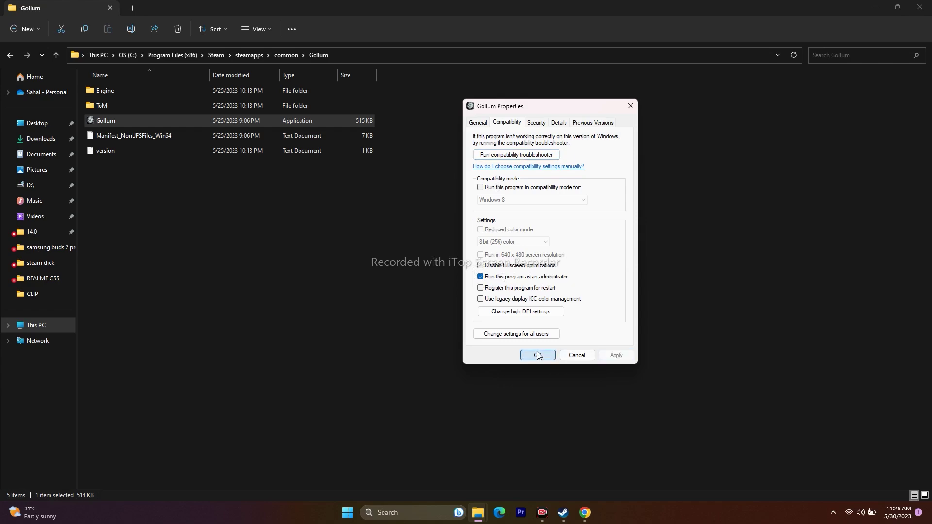
{"action": "left_click", "coordinate": [538, 356]}
{"action": "left_click", "coordinate": [921, 8]}
{"action": "left_click", "coordinate": [563, 513]}
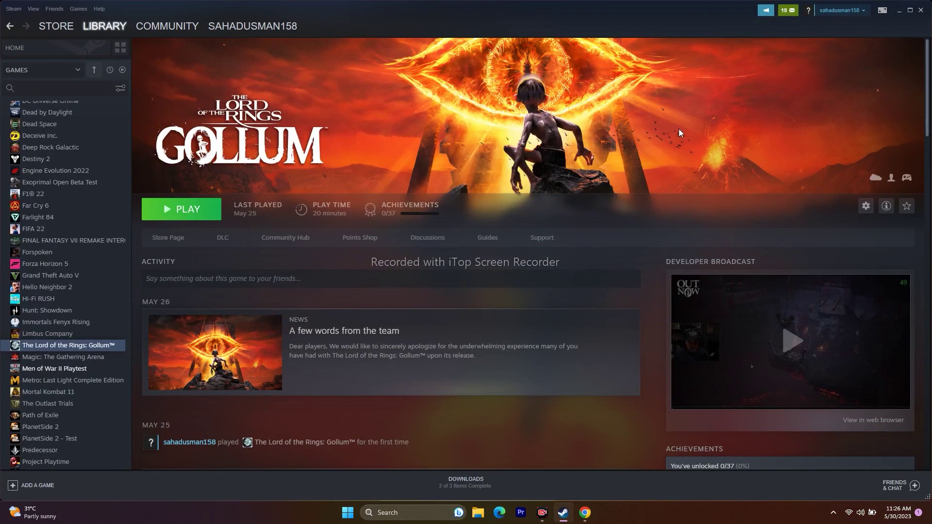
Step: Minimize Steam and open Settings at Time & language › Language & region
{"action": "left_click", "coordinate": [900, 11]}
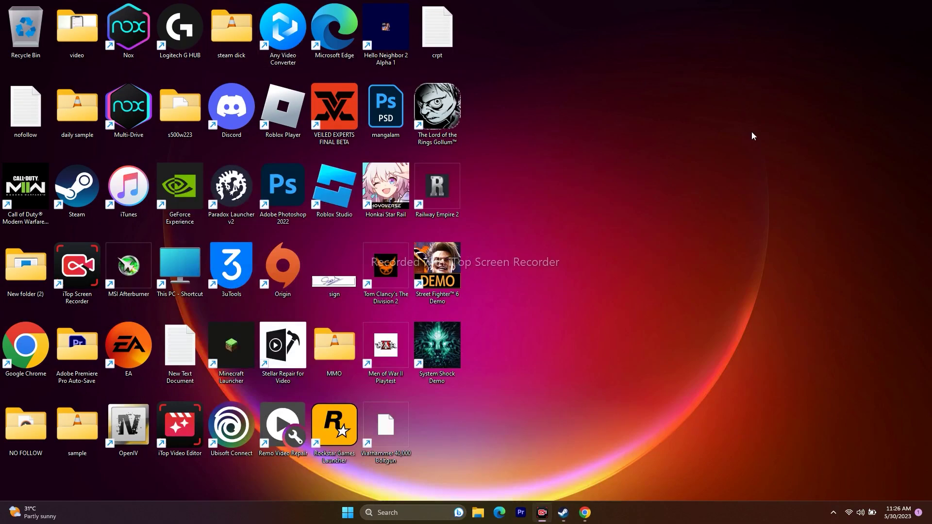
{"action": "left_click", "coordinate": [388, 513]}
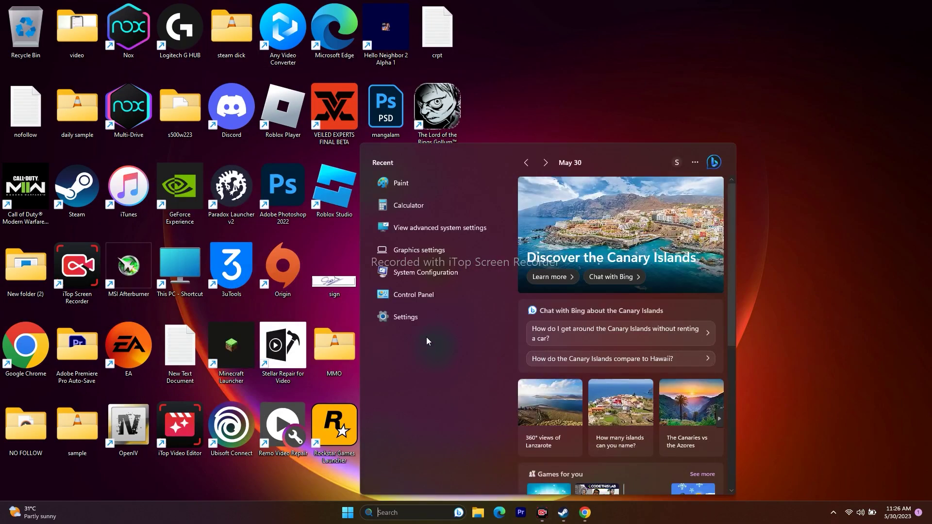
{"action": "left_click", "coordinate": [462, 318]}
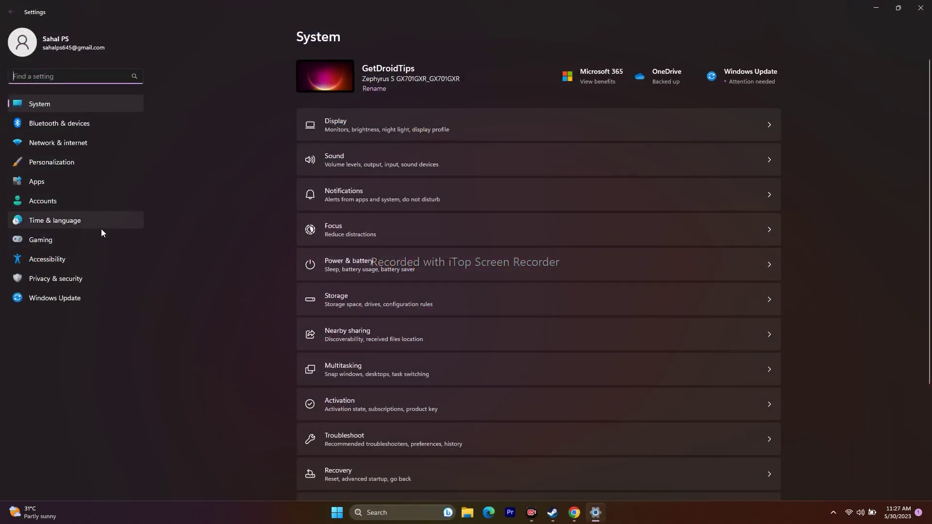
{"action": "left_click", "coordinate": [69, 221]}
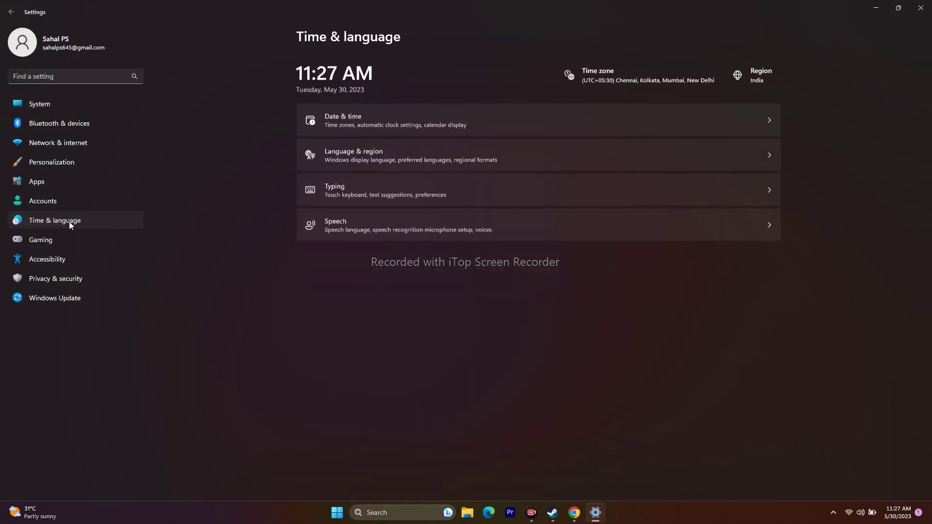
{"action": "left_click", "coordinate": [350, 156]}
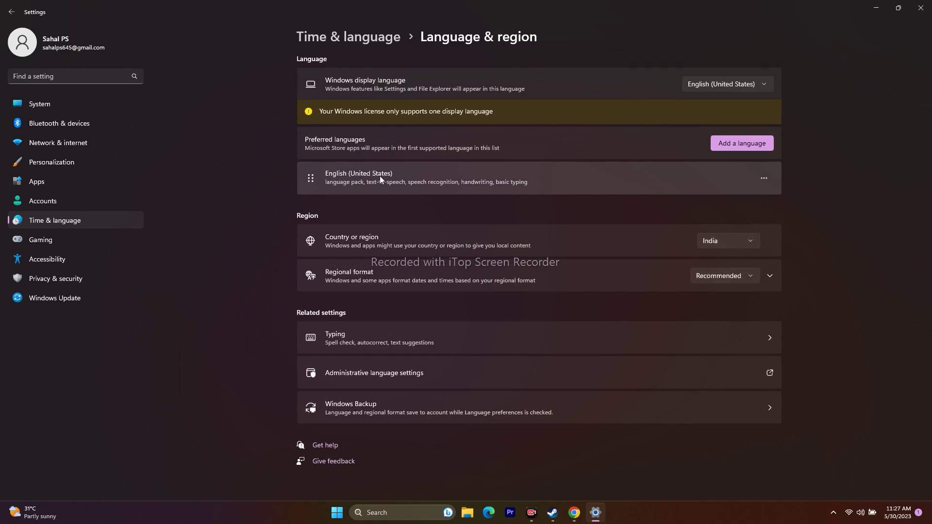
Step: Search available languages for 'english', cancel without adding one, and go back to Time & language
{"action": "left_click", "coordinate": [736, 144]}
{"action": "type", "text": "e"}
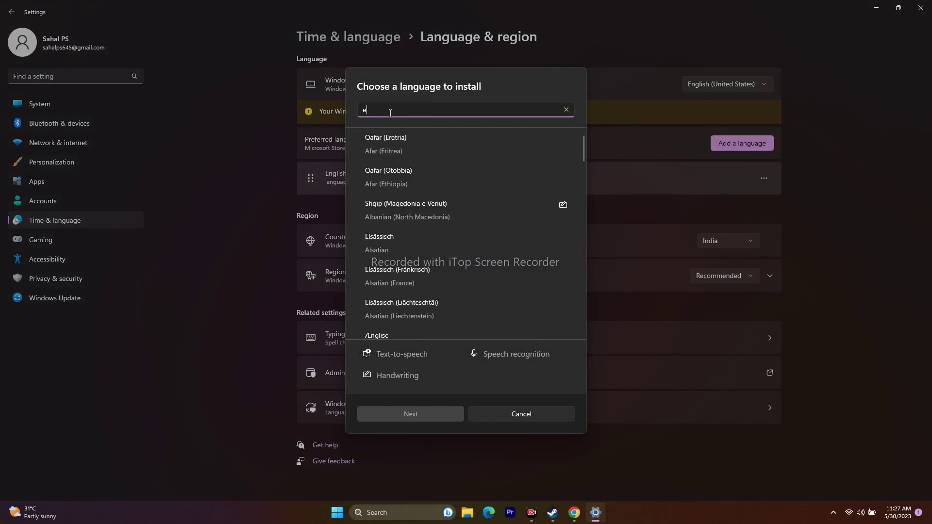
{"action": "type", "text": "nglish"}
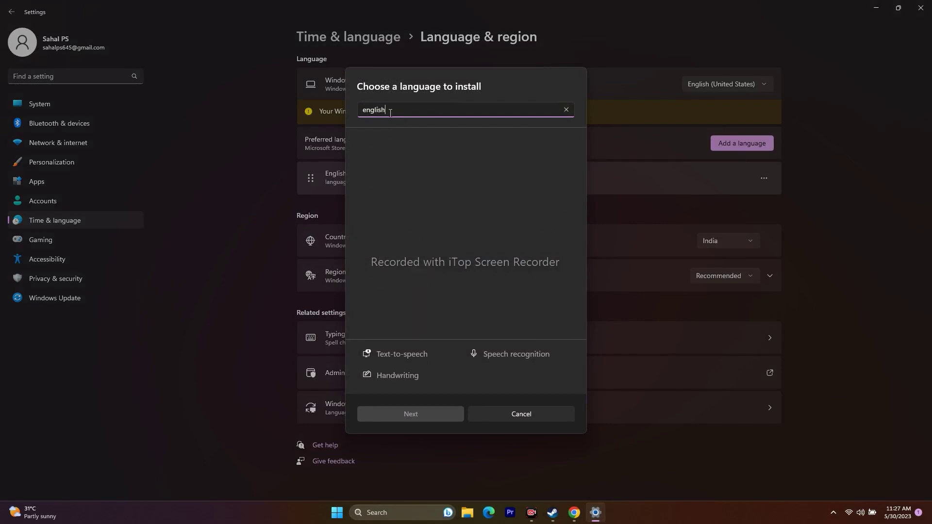
{"action": "left_click", "coordinate": [566, 109]}
{"action": "left_click", "coordinate": [525, 414]}
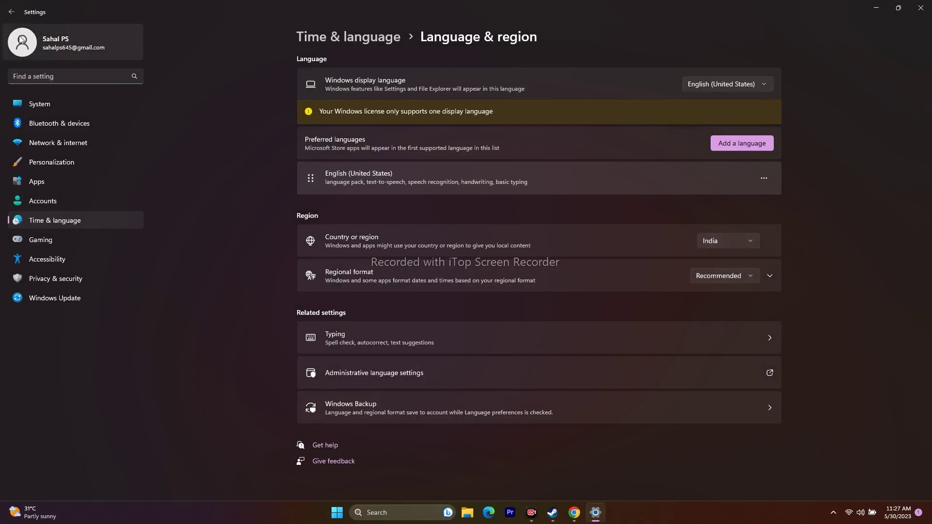
{"action": "left_click", "coordinate": [11, 11]}
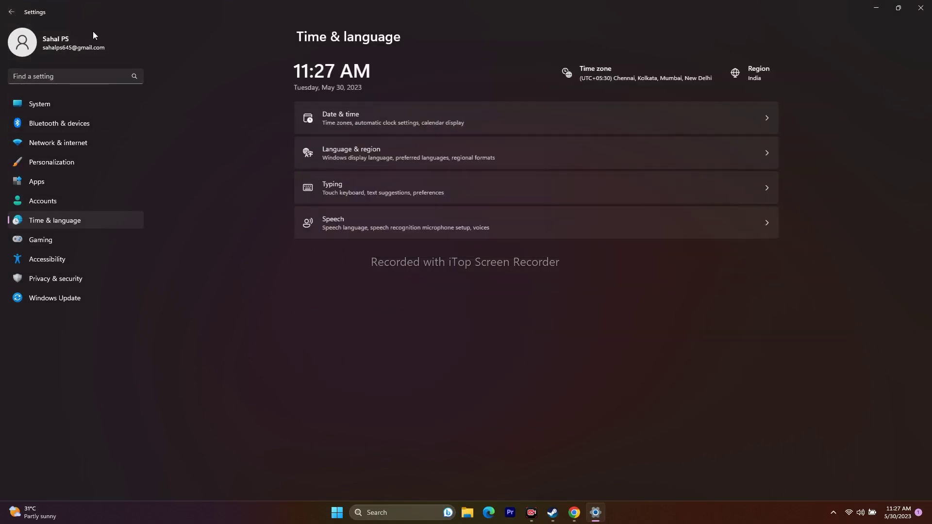
Step: Turn on 'Set time zone automatically' in Date & time, then close Settings and return to Steam
{"action": "left_click", "coordinate": [374, 111]}
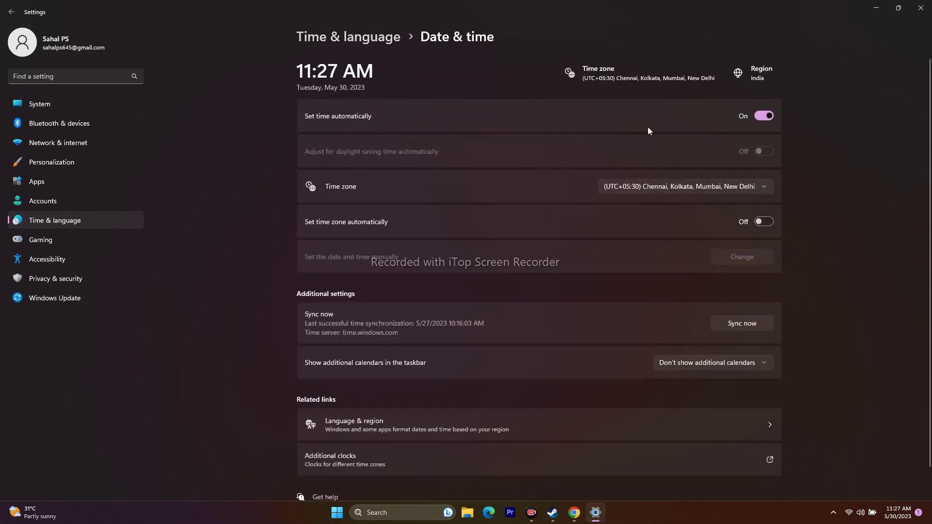
{"action": "left_click", "coordinate": [763, 222]}
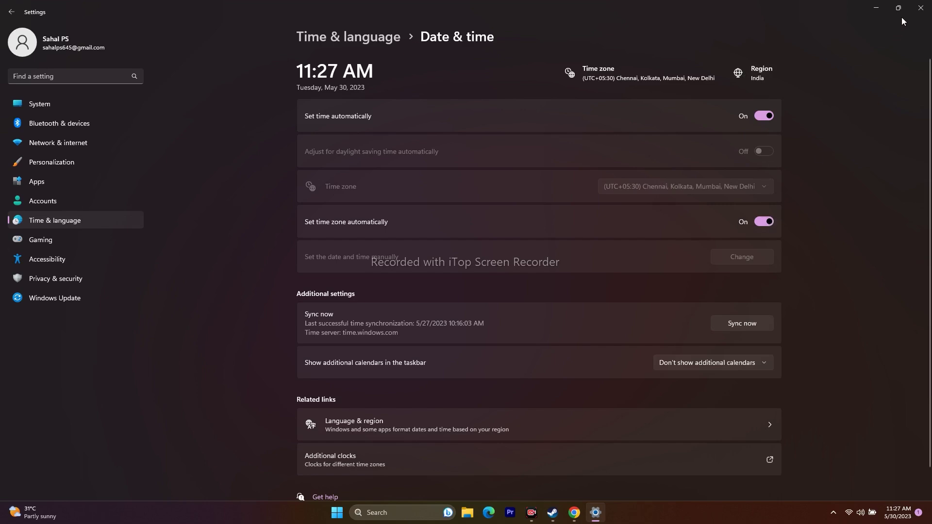
{"action": "left_click", "coordinate": [920, 8]}
{"action": "left_click", "coordinate": [564, 512]}
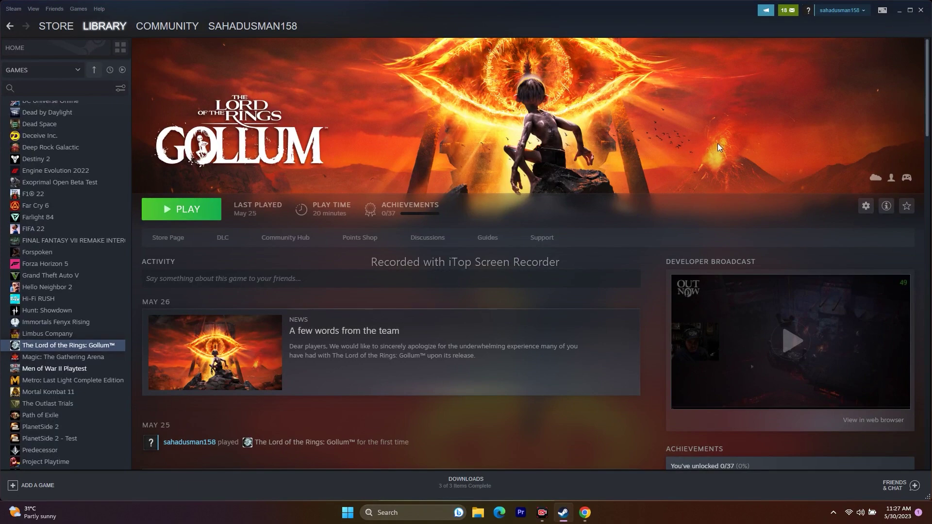
{"action": "left_click", "coordinate": [899, 14]}
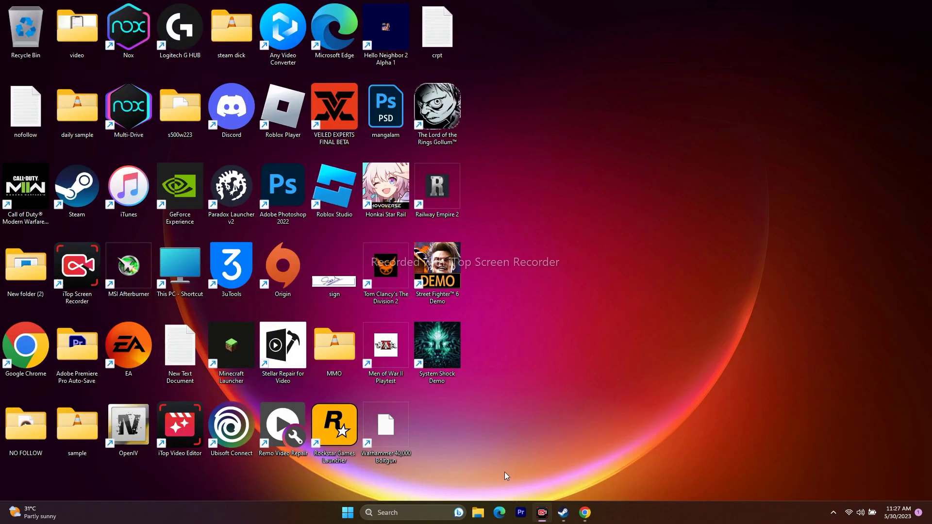
{"action": "left_click", "coordinate": [478, 513]}
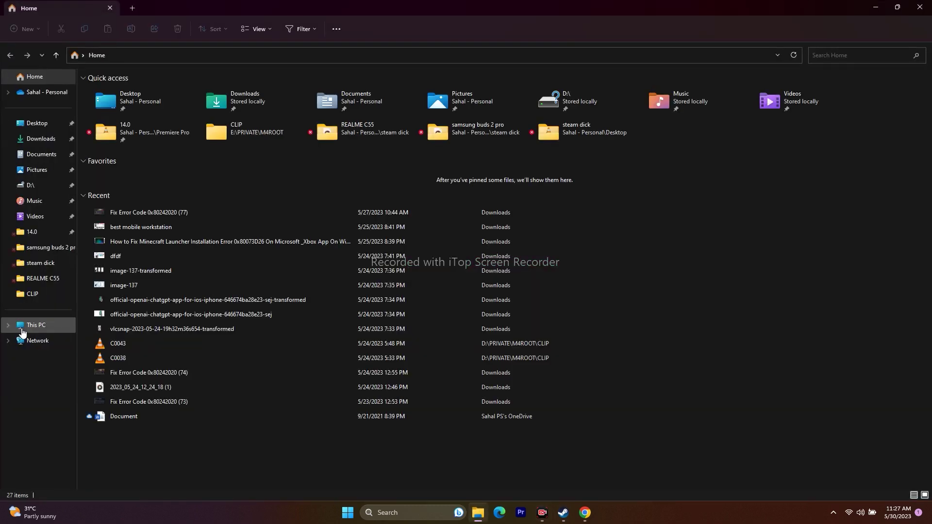
{"action": "left_click", "coordinate": [34, 325]}
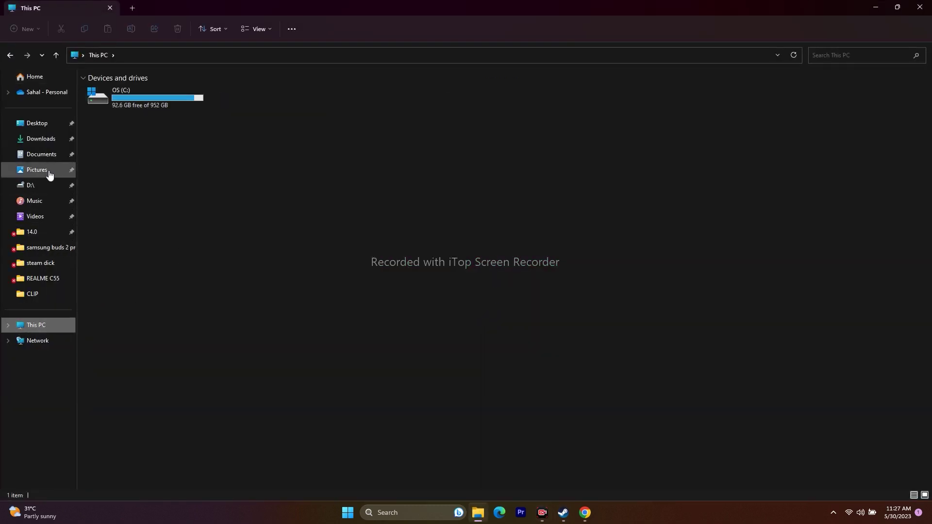
{"action": "left_click", "coordinate": [49, 154]}
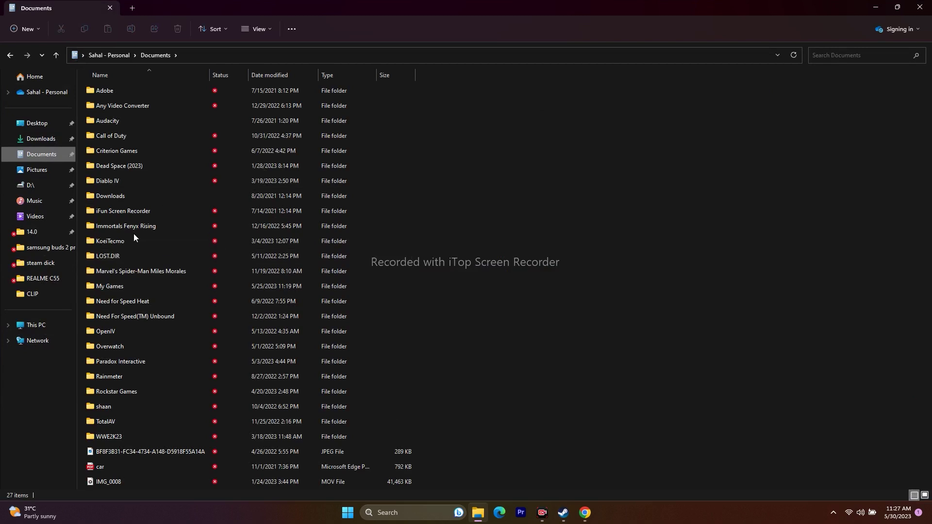
{"action": "mouse_move", "coordinate": [133, 233]}
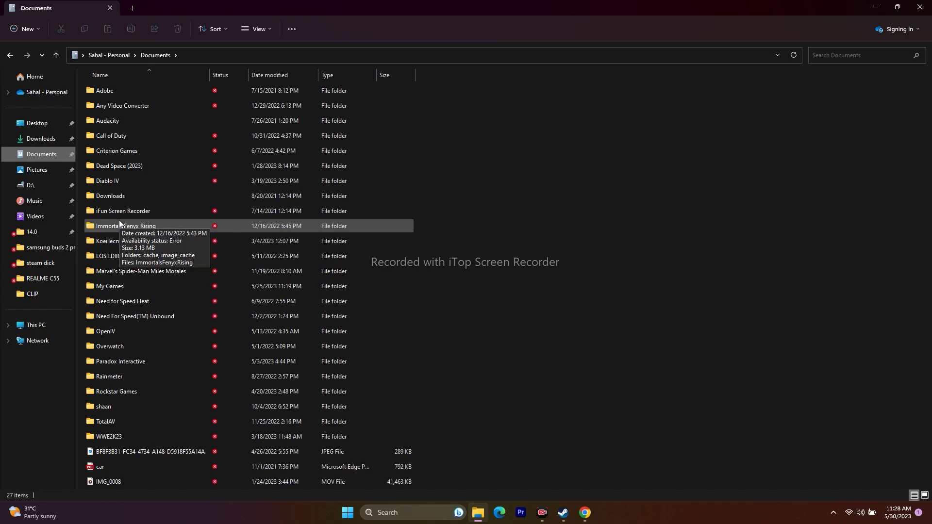
{"action": "left_click", "coordinate": [919, 7]}
{"action": "left_click", "coordinate": [570, 510]}
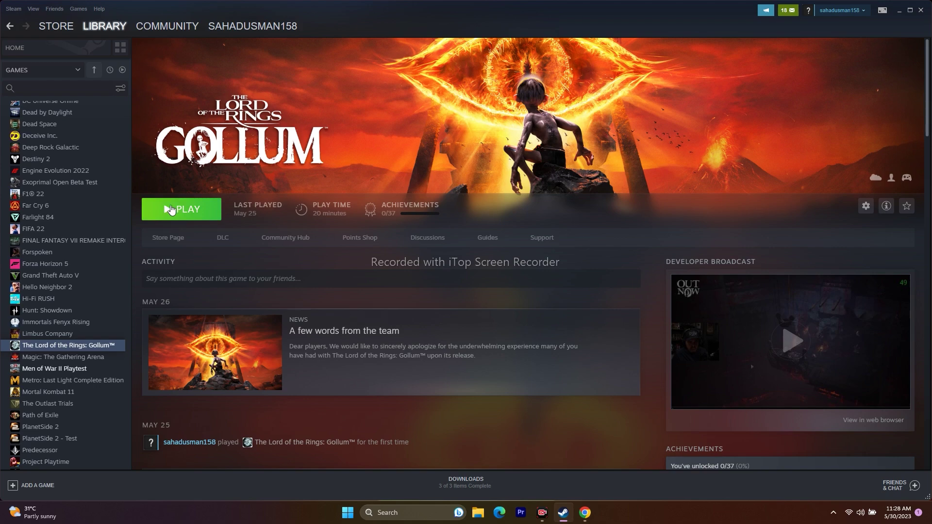
Step: Minimize the Steam window to show the desktop
{"action": "left_click", "coordinate": [900, 10]}
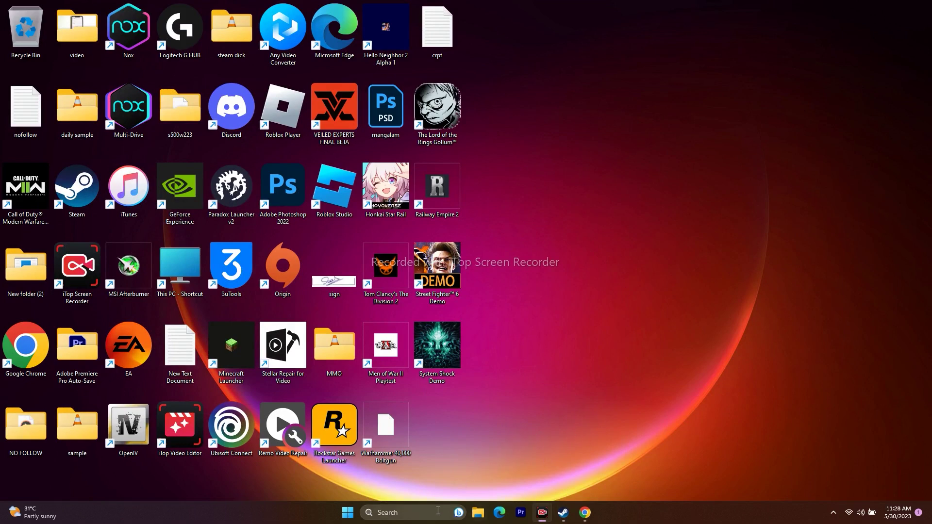
Step: Open Windows Defender Firewall's allowed apps list in Control Panel and scroll down to Gollum
{"action": "left_click", "coordinate": [413, 513]}
{"action": "left_click", "coordinate": [438, 297]}
{"action": "left_click", "coordinate": [65, 265]}
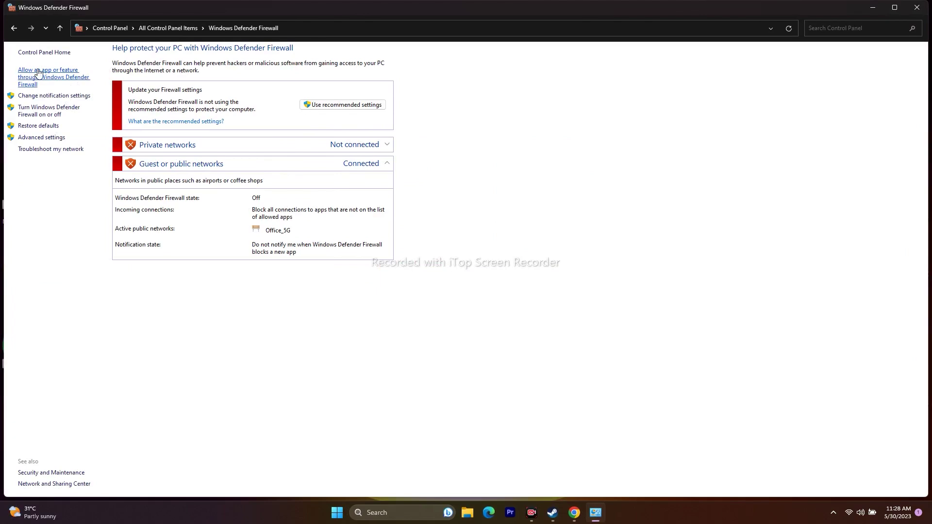
{"action": "left_click", "coordinate": [50, 74]}
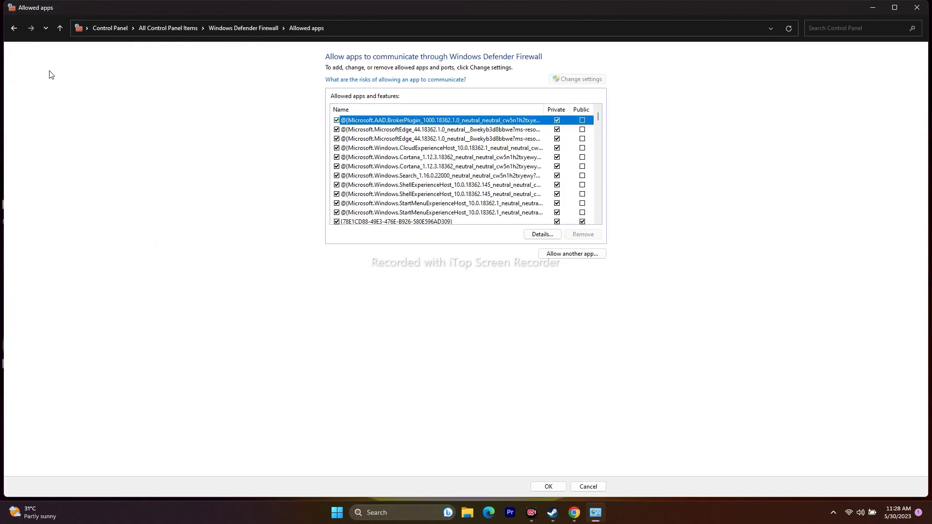
{"action": "scroll", "coordinate": [460, 154], "scroll_direction": "down", "scroll_amount": 5}
{"action": "scroll", "coordinate": [459, 155], "scroll_direction": "down", "scroll_amount": 15}
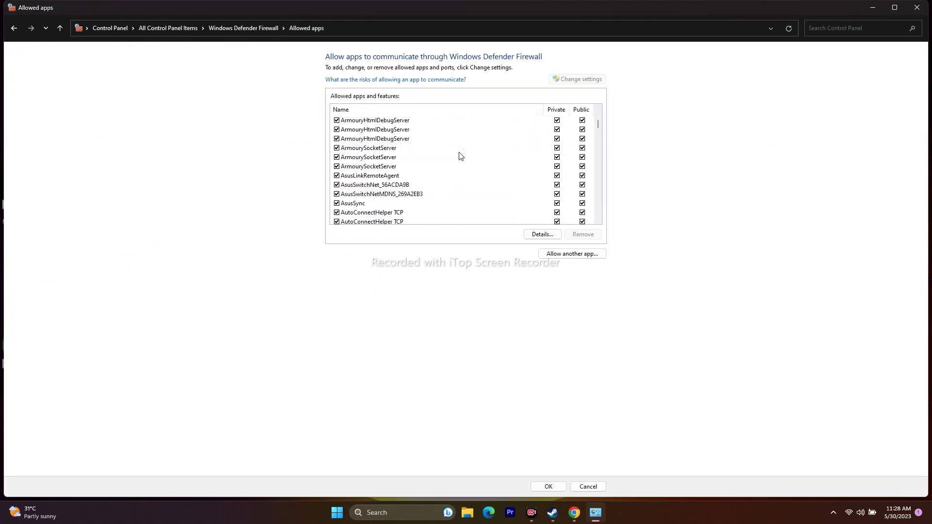
{"action": "scroll", "coordinate": [461, 156], "scroll_direction": "down", "scroll_amount": 20}
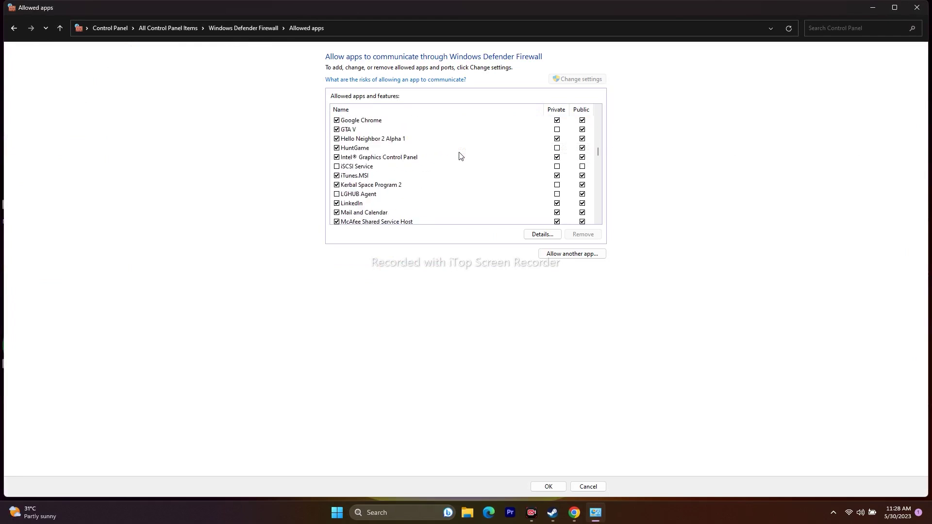
{"action": "scroll", "coordinate": [461, 155], "scroll_direction": "down", "scroll_amount": 20}
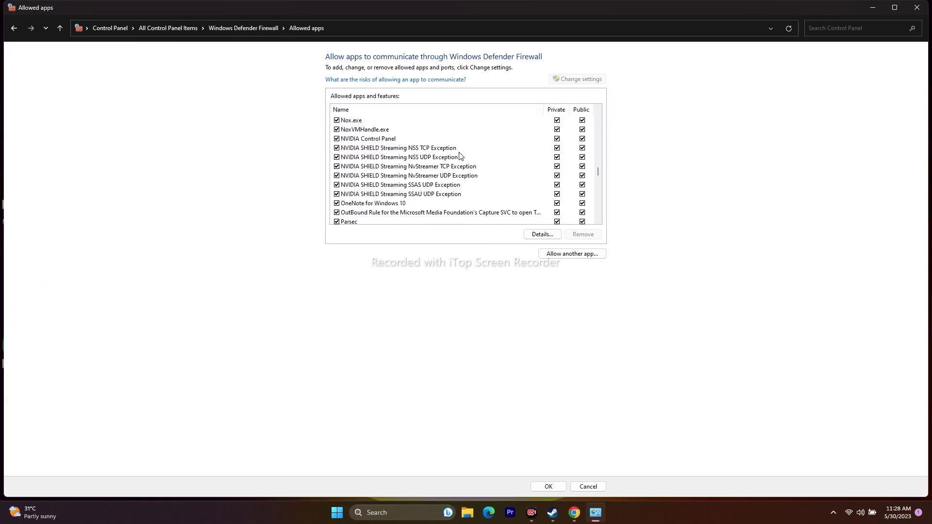
{"action": "scroll", "coordinate": [461, 155], "scroll_direction": "down", "scroll_amount": 15}
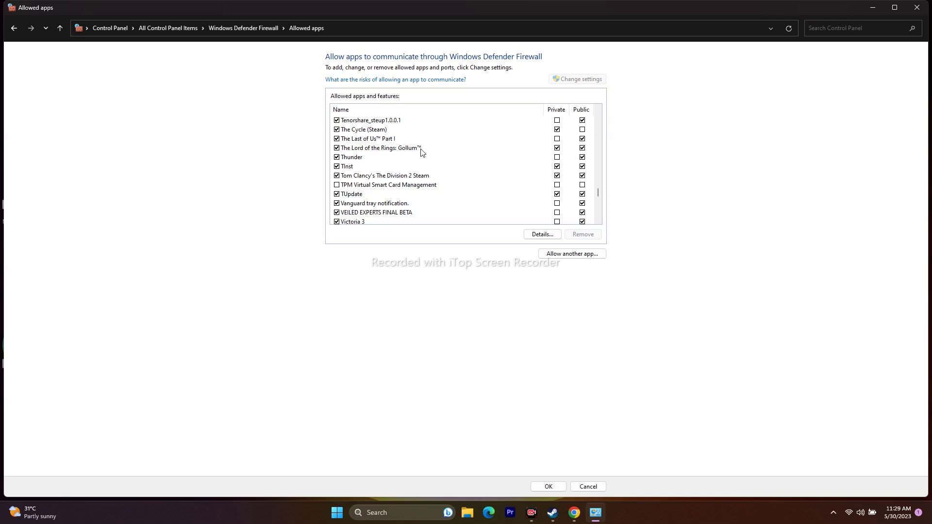
{"action": "left_click", "coordinate": [579, 254]}
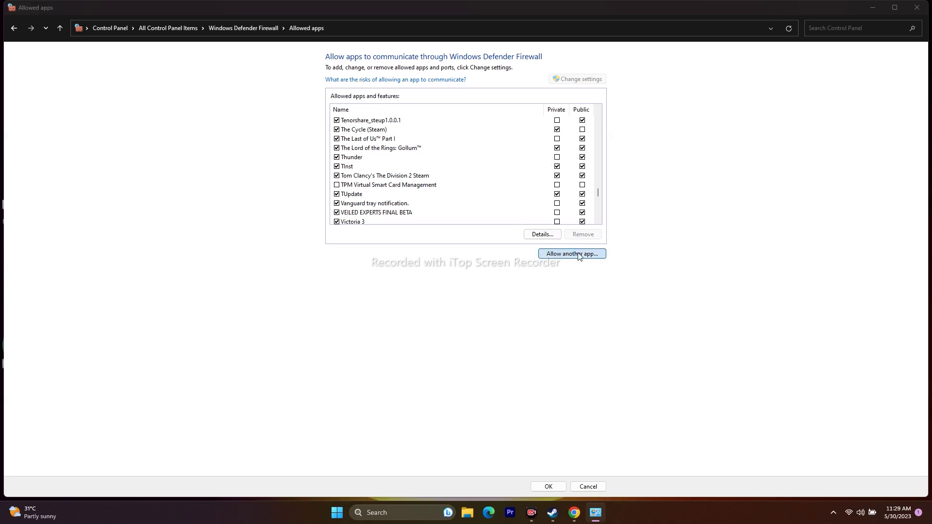
Step: Browse to C:\Program Files (x86)\Steam\steamapps\common\Gollum and select the Gollum executable
{"action": "left_click", "coordinate": [539, 298]}
{"action": "scroll", "coordinate": [436, 296], "scroll_direction": "down", "scroll_amount": 1}
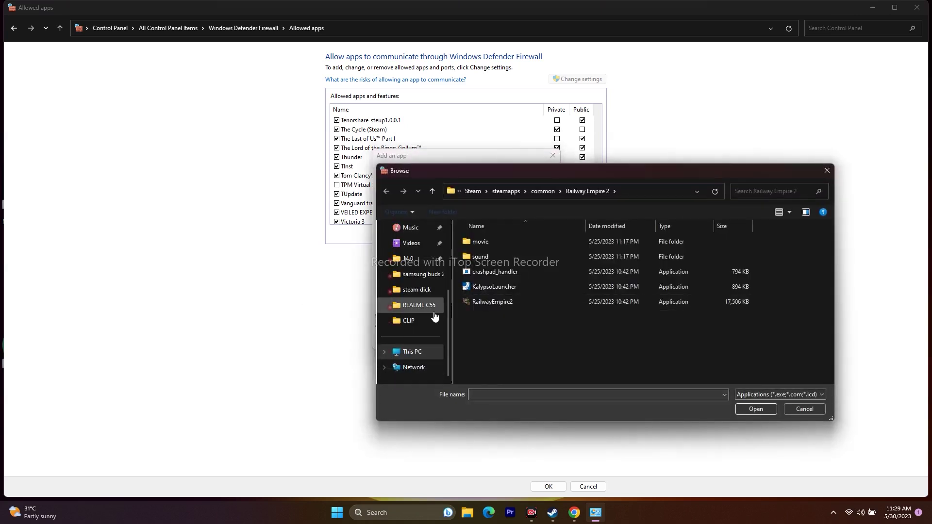
{"action": "left_click", "coordinate": [427, 351]}
{"action": "double_click", "coordinate": [526, 251]}
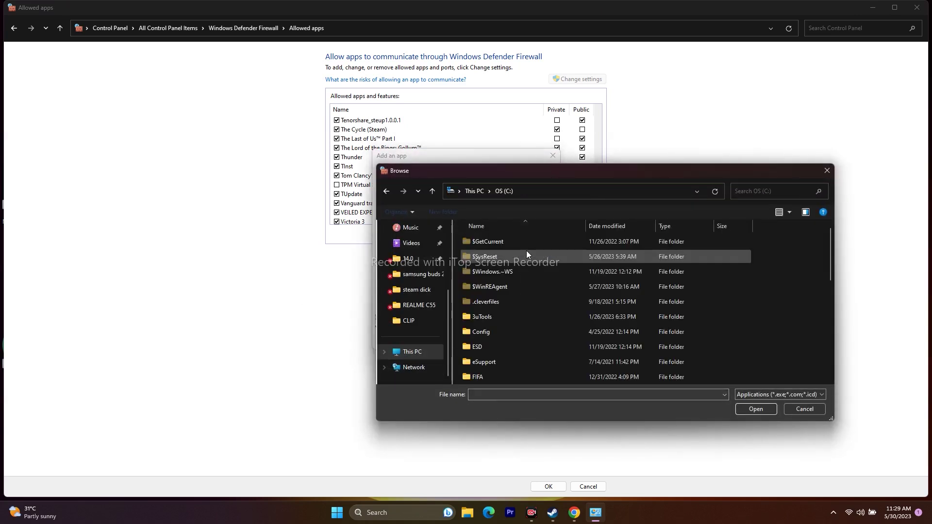
{"action": "double_click", "coordinate": [496, 330]}
{"action": "scroll", "coordinate": [499, 277], "scroll_direction": "down", "scroll_amount": 15}
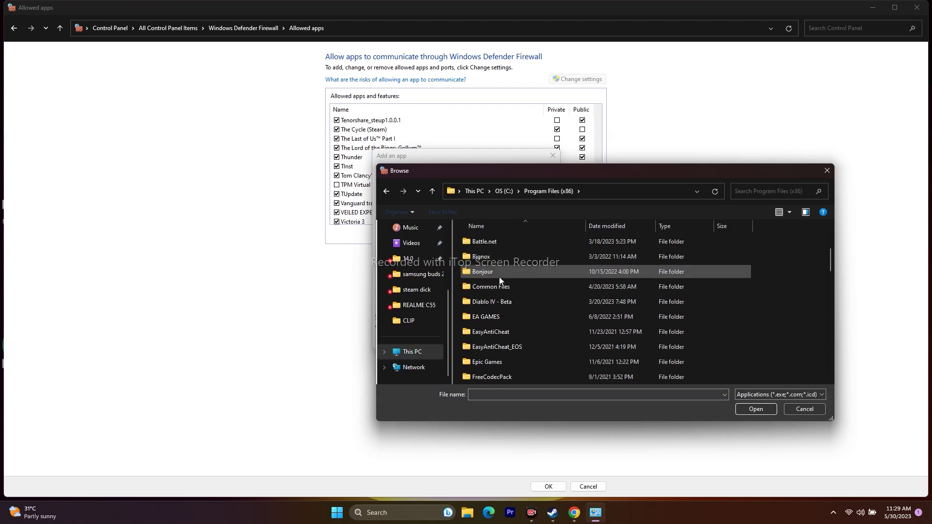
{"action": "scroll", "coordinate": [499, 276], "scroll_direction": "down", "scroll_amount": 2}
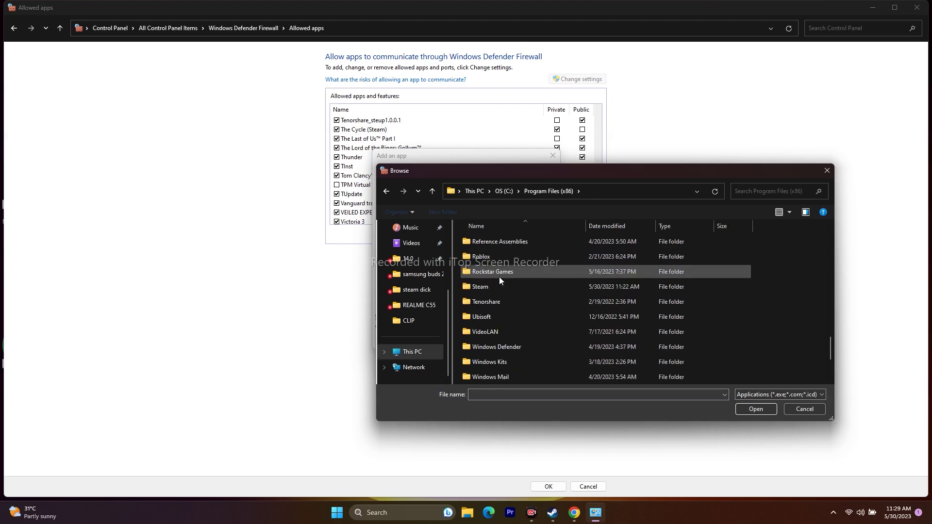
{"action": "double_click", "coordinate": [494, 286]}
{"action": "scroll", "coordinate": [497, 275], "scroll_direction": "down", "scroll_amount": 3}
{"action": "scroll", "coordinate": [497, 275], "scroll_direction": "down", "scroll_amount": 3}
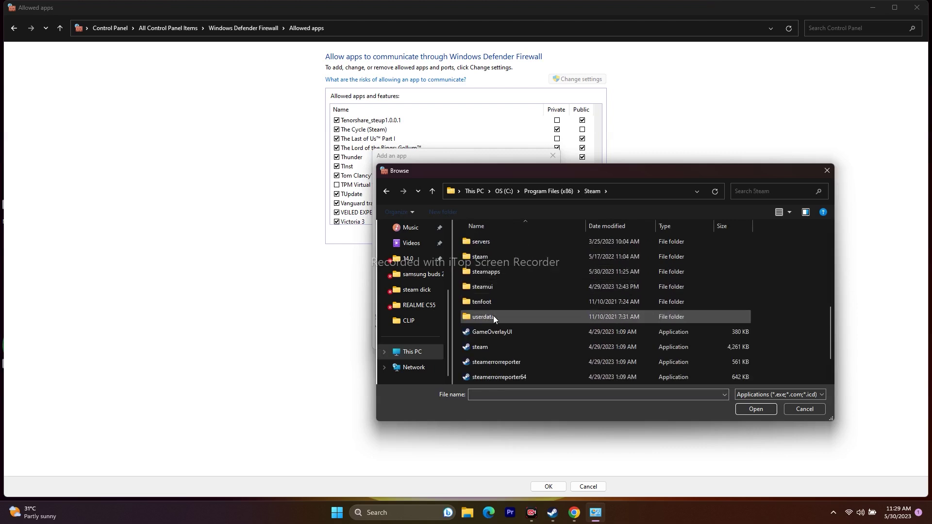
{"action": "double_click", "coordinate": [499, 269]}
{"action": "double_click", "coordinate": [499, 243]}
{"action": "scroll", "coordinate": [500, 283], "scroll_direction": "down", "scroll_amount": 3}
{"action": "double_click", "coordinate": [500, 285]}
{"action": "left_click", "coordinate": [490, 270]}
{"action": "left_click", "coordinate": [750, 410]}
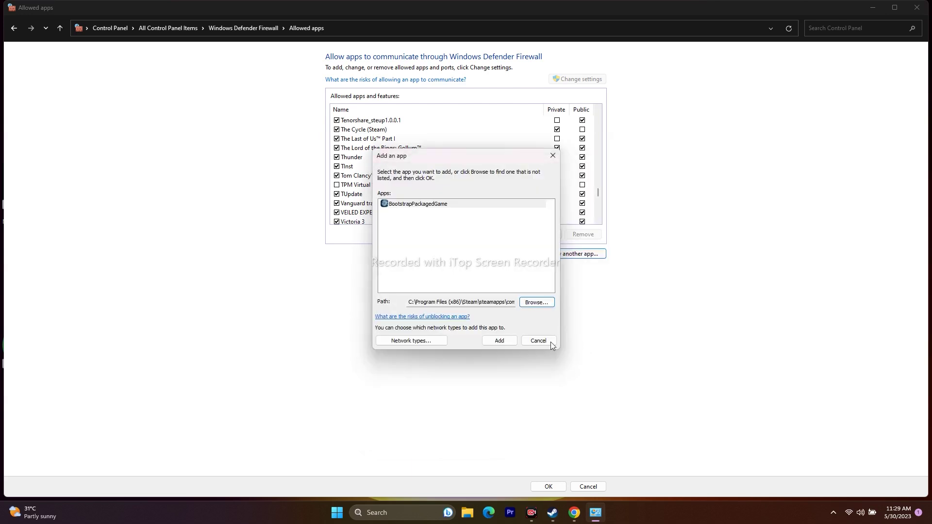
Step: Add the game to the allowed apps, dismiss the already-listed notice, and close the firewall windows
{"action": "left_click", "coordinate": [500, 340]}
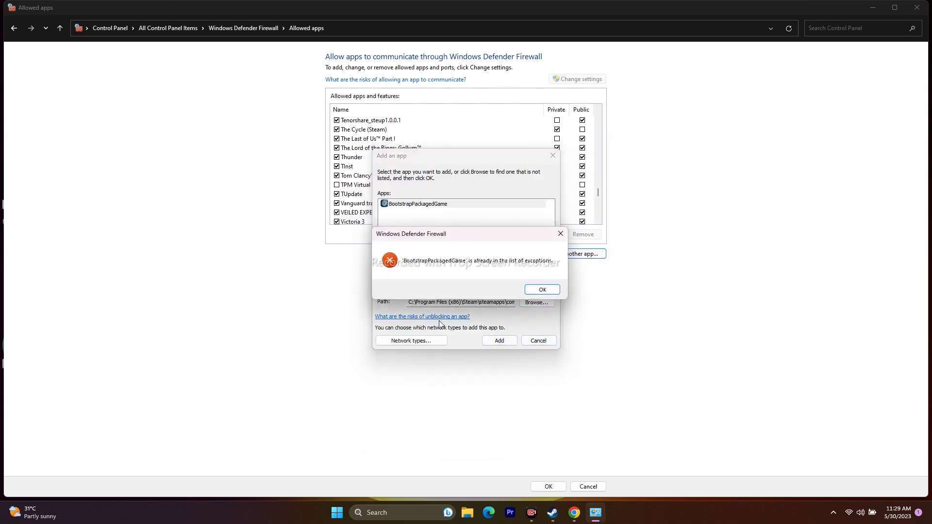
{"action": "left_click", "coordinate": [542, 290]}
{"action": "left_click", "coordinate": [552, 155]}
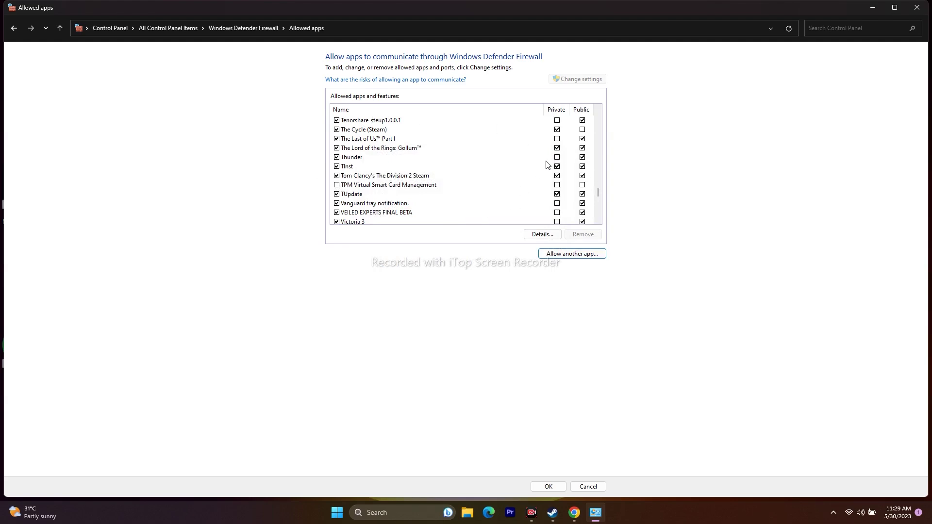
{"action": "left_click", "coordinate": [917, 7]}
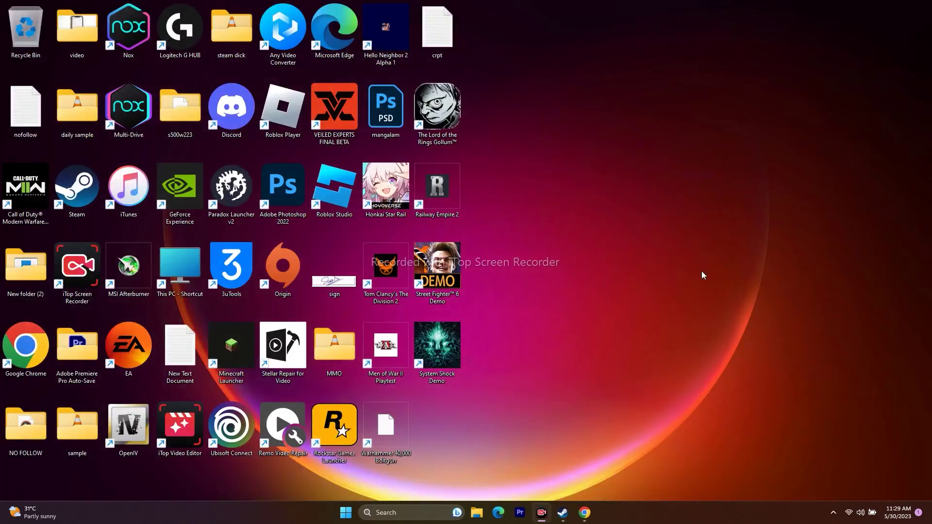
{"action": "left_click", "coordinate": [572, 513]}
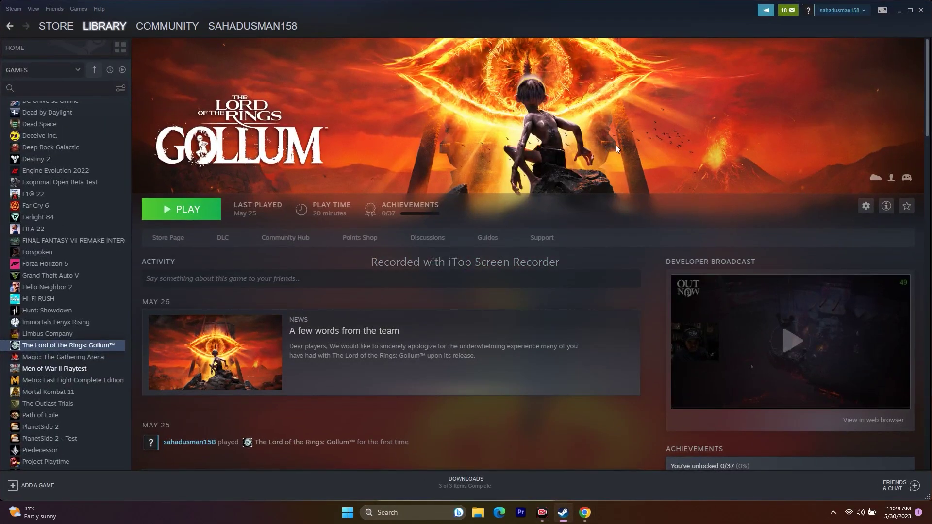
{"action": "left_click", "coordinate": [897, 14]}
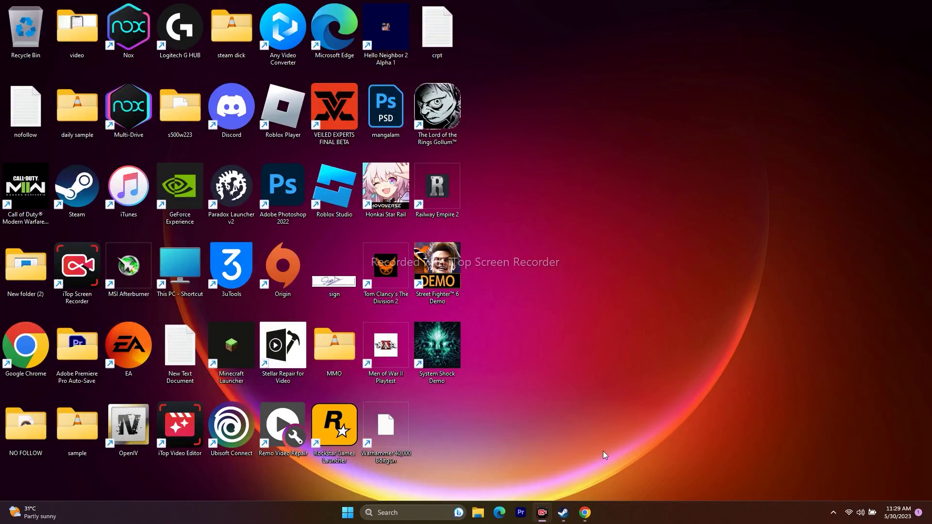
{"action": "left_click", "coordinate": [572, 510]}
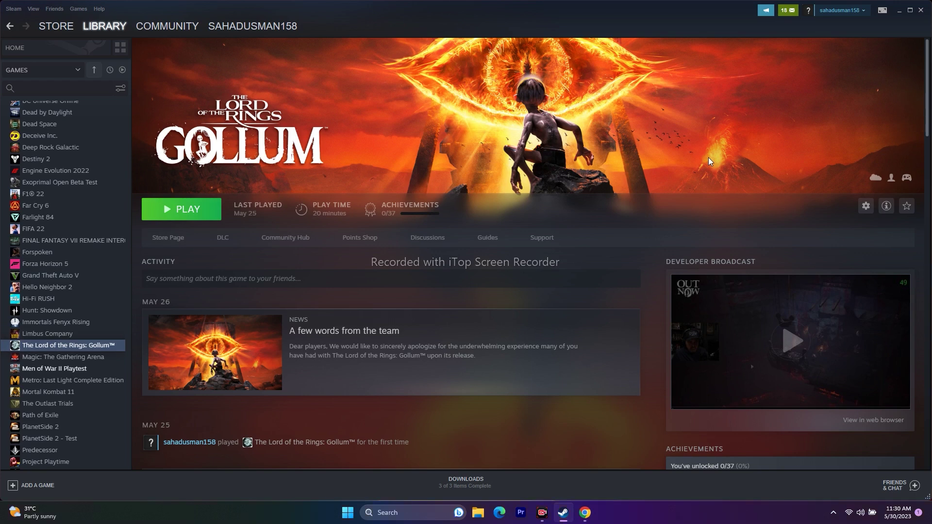
{"action": "left_click", "coordinate": [901, 9]}
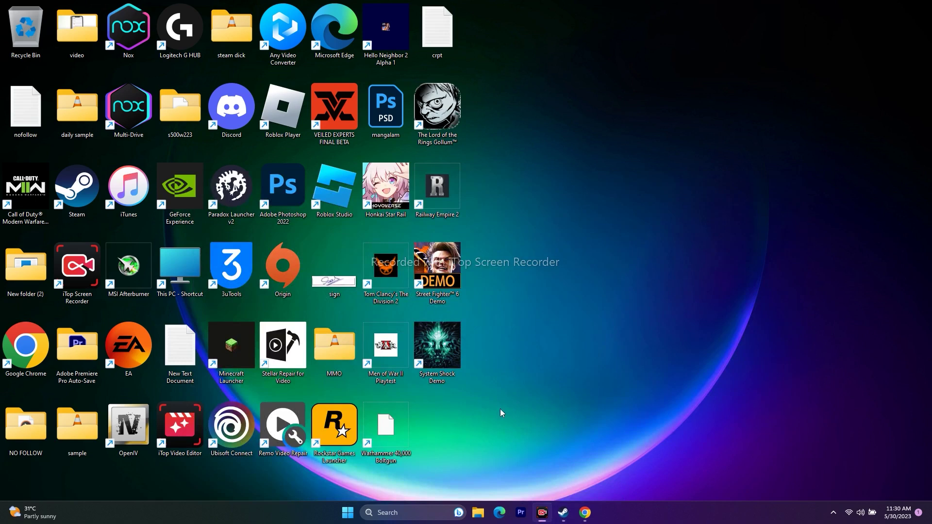
Step: In System Configuration's Services tab, hide all Microsoft services, confirm with OK, and return to Steam
{"action": "mouse_move", "coordinate": [388, 512]}
{"action": "left_click", "coordinate": [443, 270]}
{"action": "left_click", "coordinate": [385, 181]}
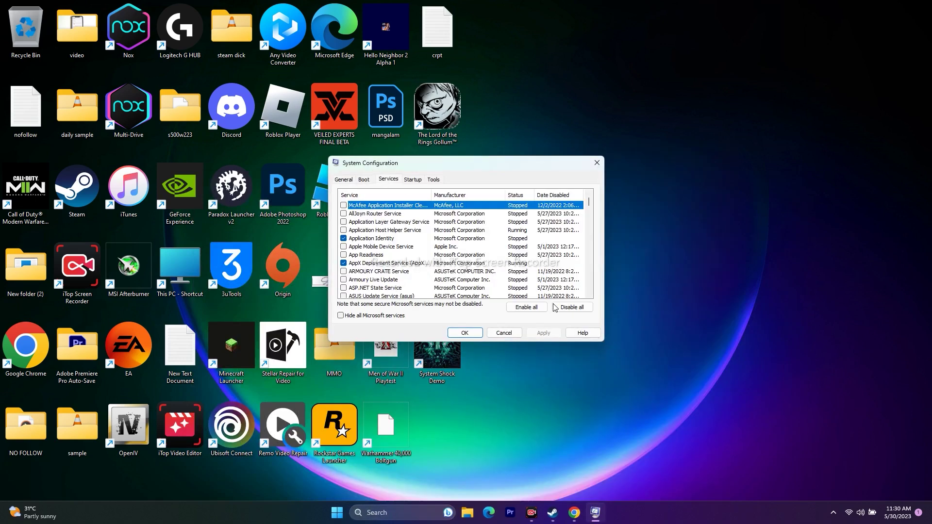
{"action": "left_click", "coordinate": [381, 316]}
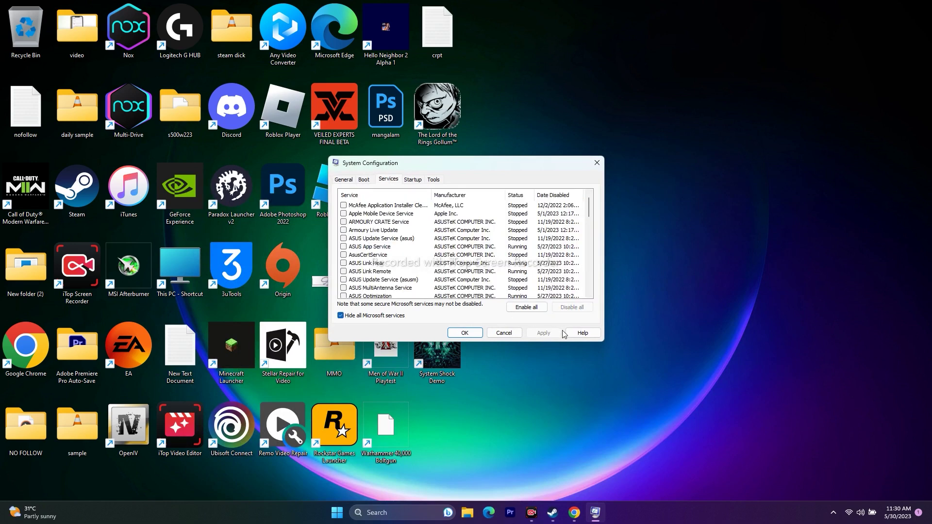
{"action": "left_click", "coordinate": [464, 333]}
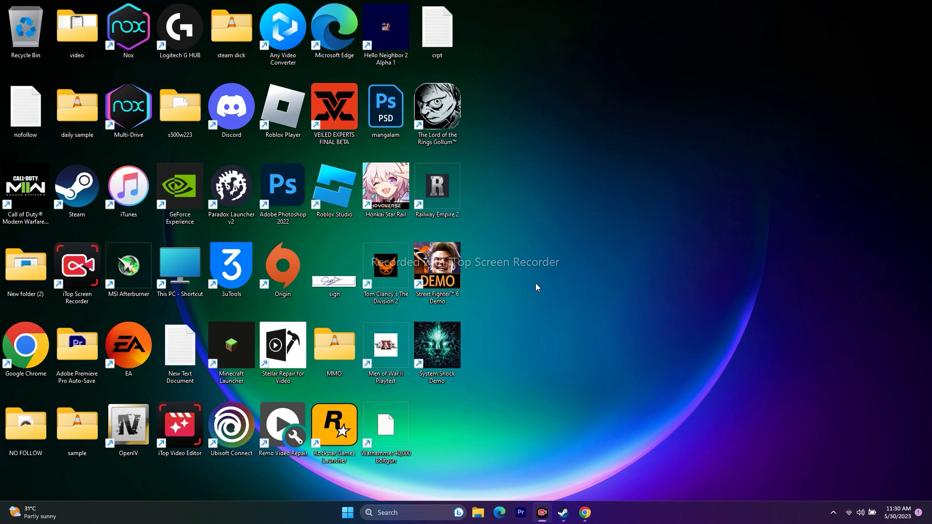
{"action": "left_click", "coordinate": [563, 513]}
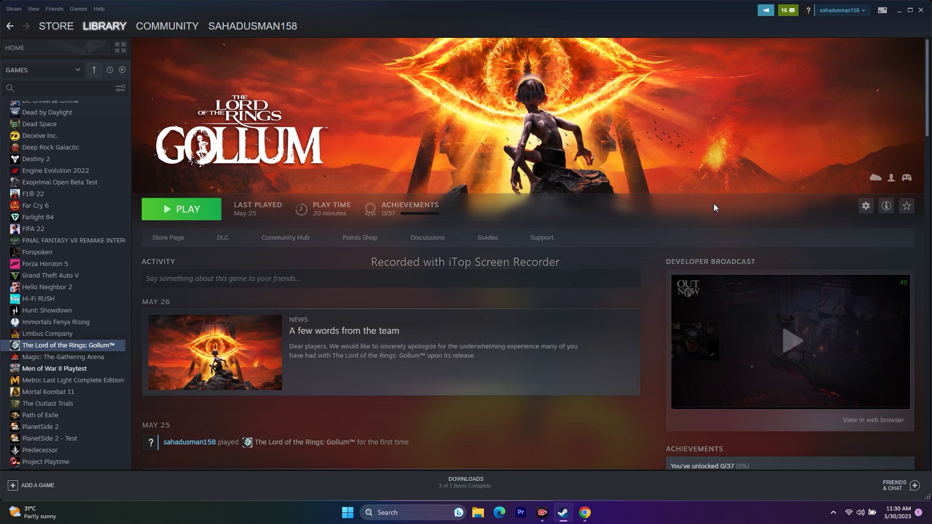
Step: Enter -dx12 as the launch option in Gollum's Steam properties, correcting an initial -dx11
{"action": "right_click", "coordinate": [82, 346]}
{"action": "left_click", "coordinate": [100, 405]}
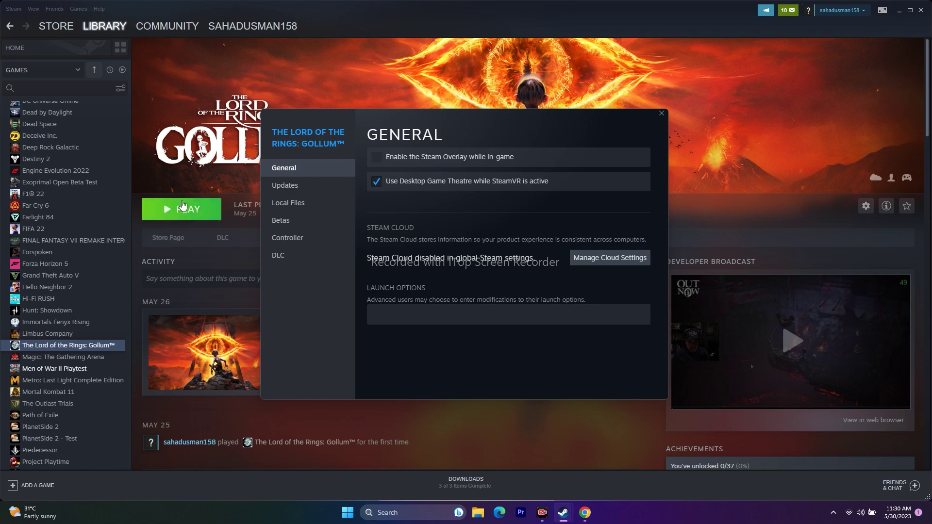
{"action": "left_click", "coordinate": [396, 313]}
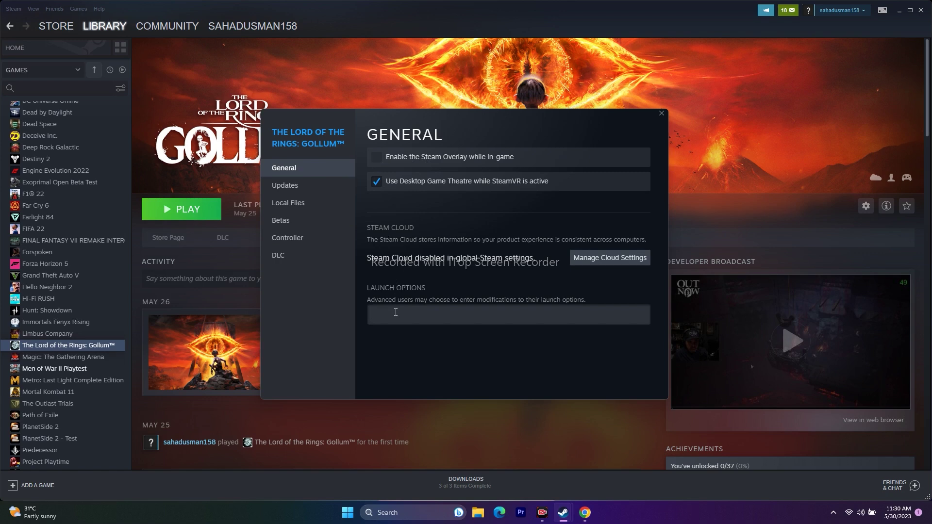
{"action": "type", "text": "-dx11"}
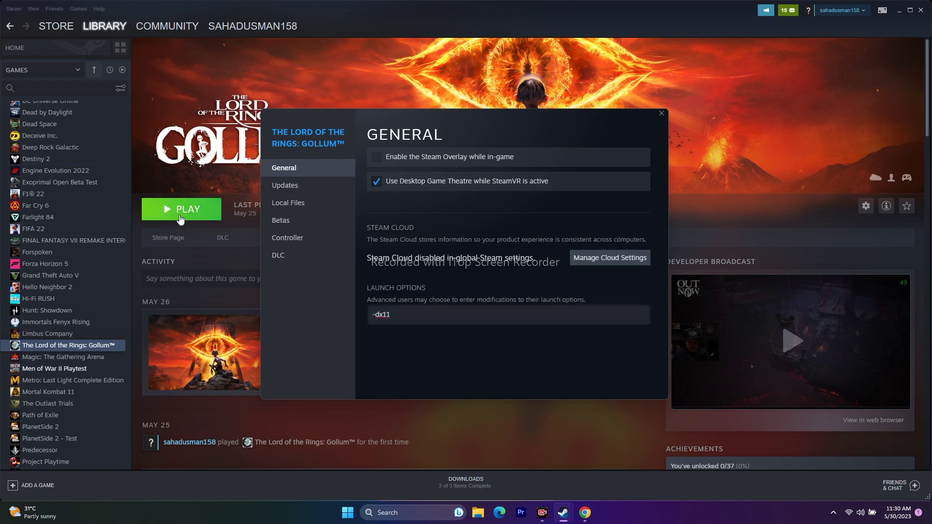
{"action": "key", "text": "BackSpace"}
{"action": "type", "text": "2"}
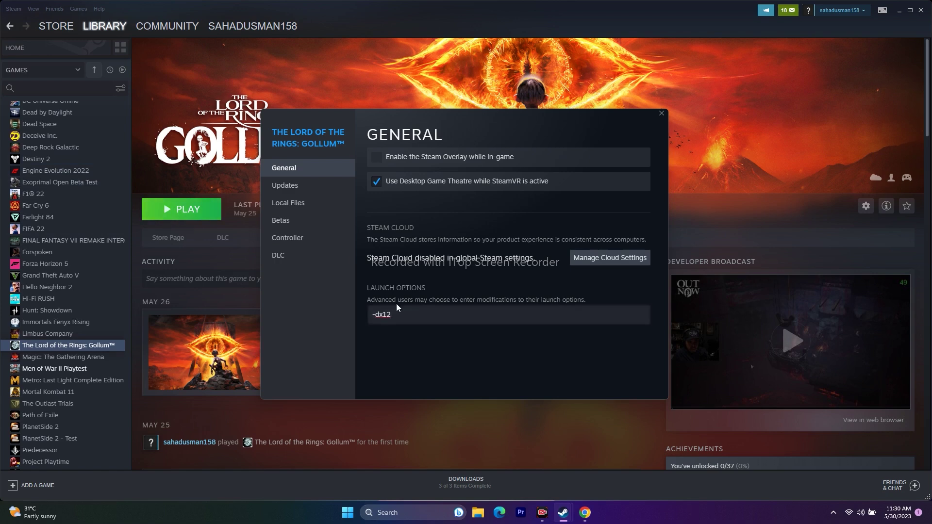
Step: Clear Gollum's launch option text and close its properties window
{"action": "left_click_drag", "start_coordinate": [392, 315], "coordinate": [360, 316]}
{"action": "key", "text": "BackSpace"}
{"action": "key", "text": "BackSpace"}
{"action": "left_click", "coordinate": [663, 119]}
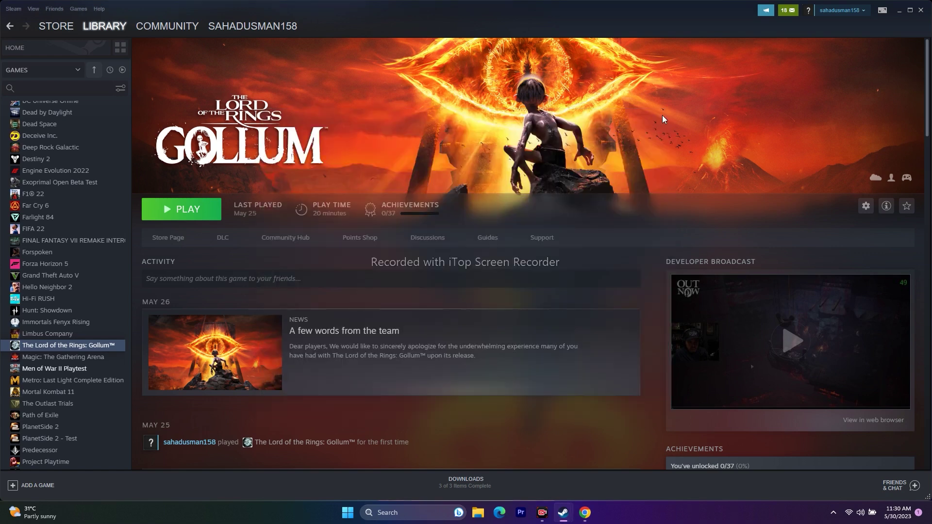